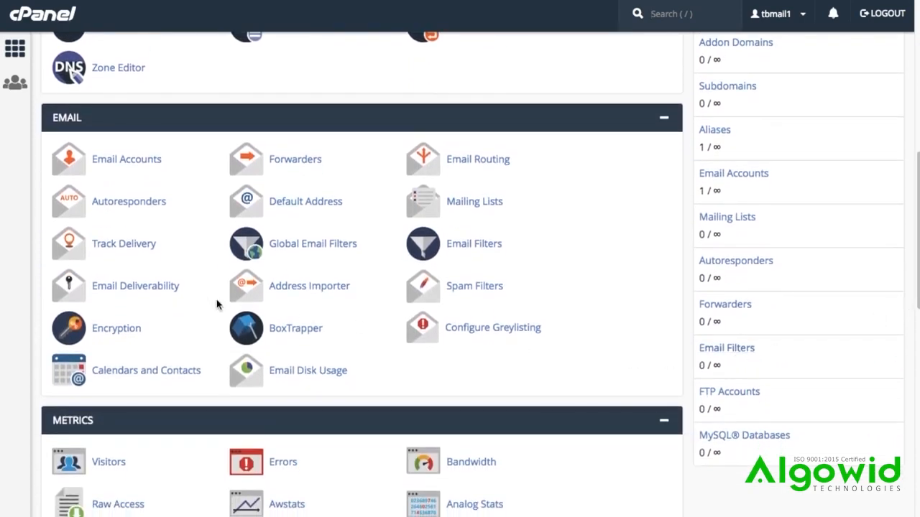
Step: Open Email Deliverability, review the SPF and DKIM records suggested by the repair of tbmail1.xyz, and cancel the repair
left_click(164, 291)
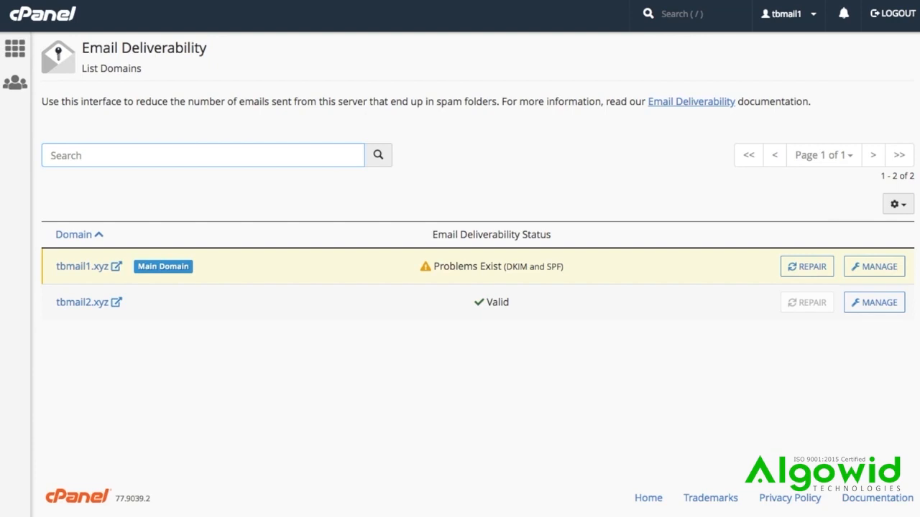
left_click(806, 267)
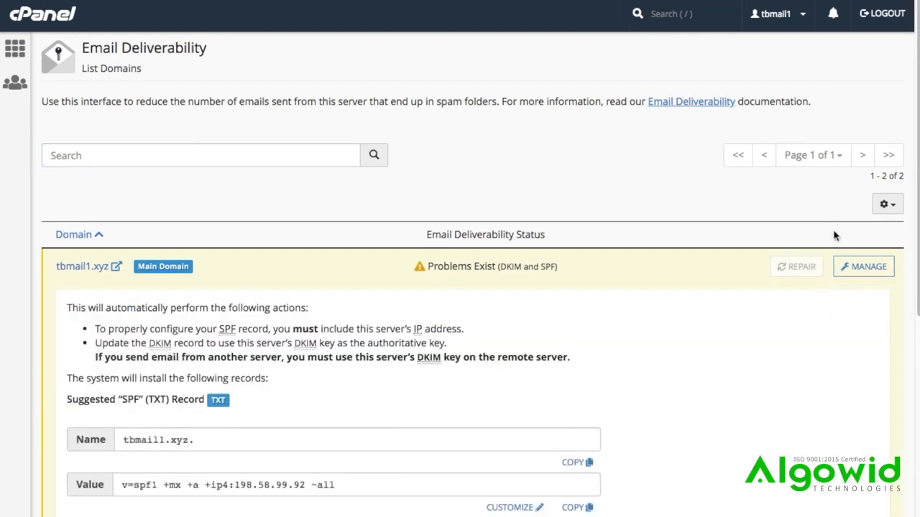
left_click_drag(914, 247, 911, 373)
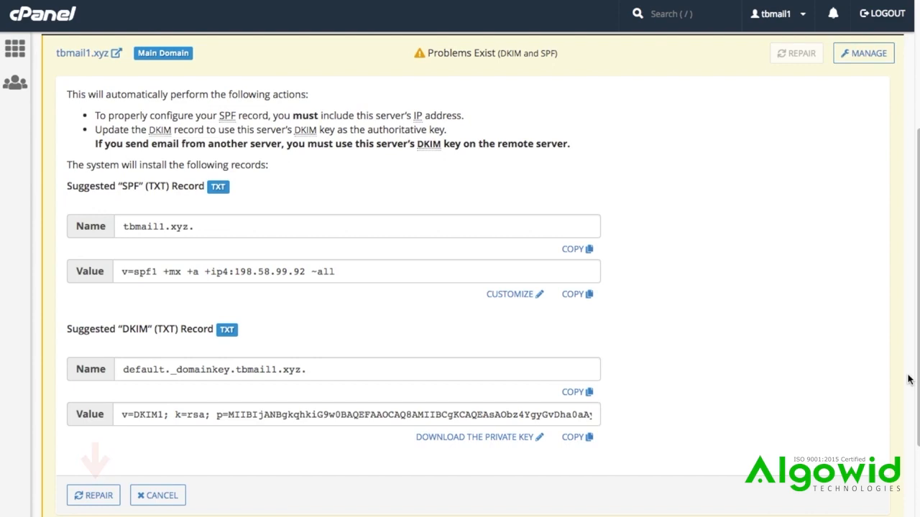
left_click(176, 495)
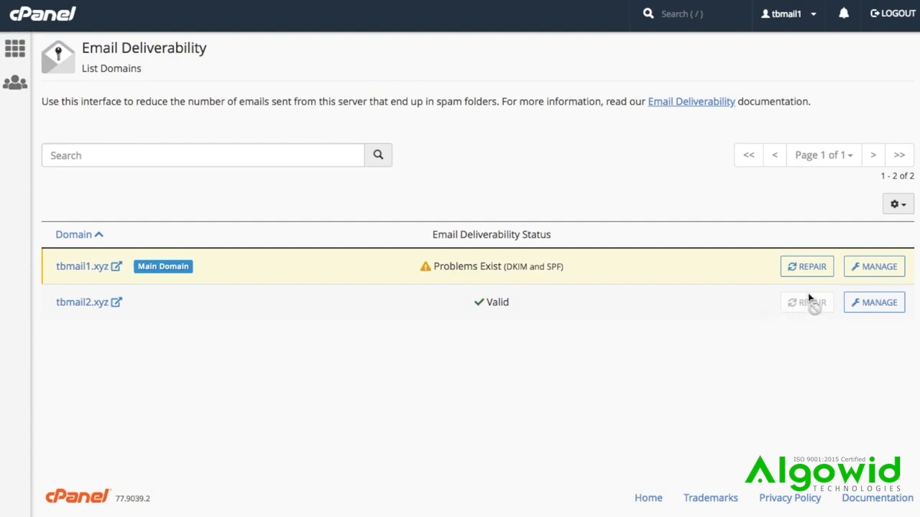
Step: Open the management page for tbmail1.xyz, view its private DKIM key download page, and return without downloading
left_click(853, 275)
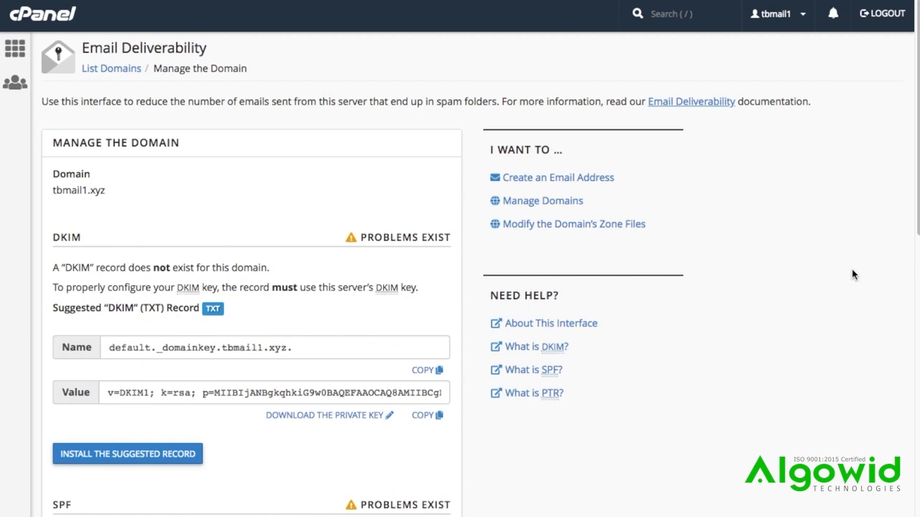
scroll(913, 260, "down", 2)
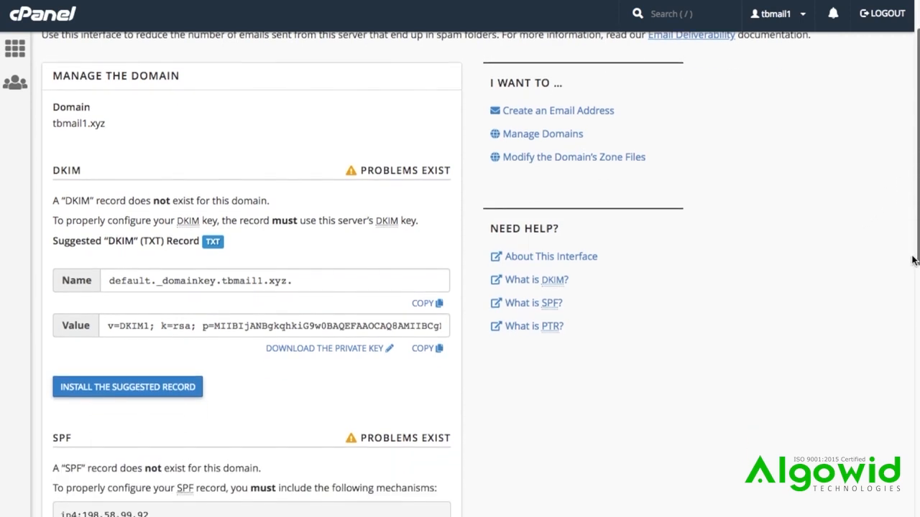
scroll(913, 260, "down", 1)
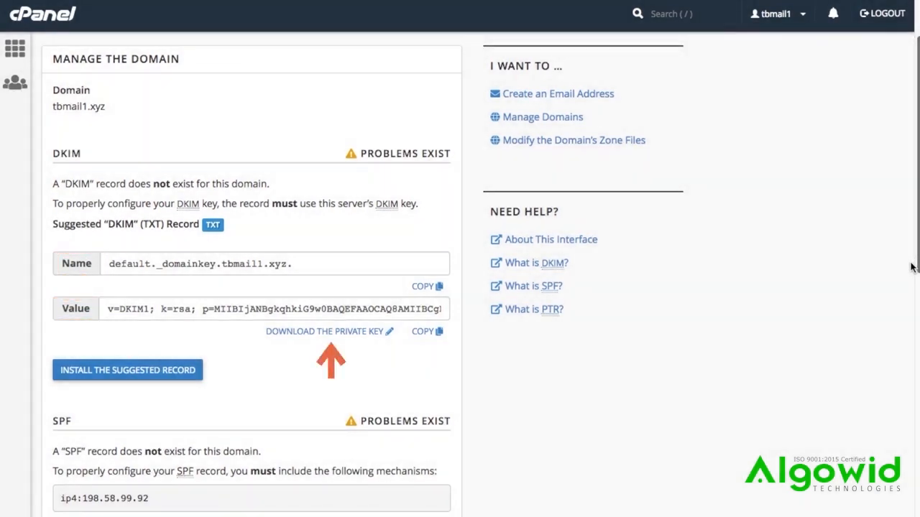
left_click(350, 337)
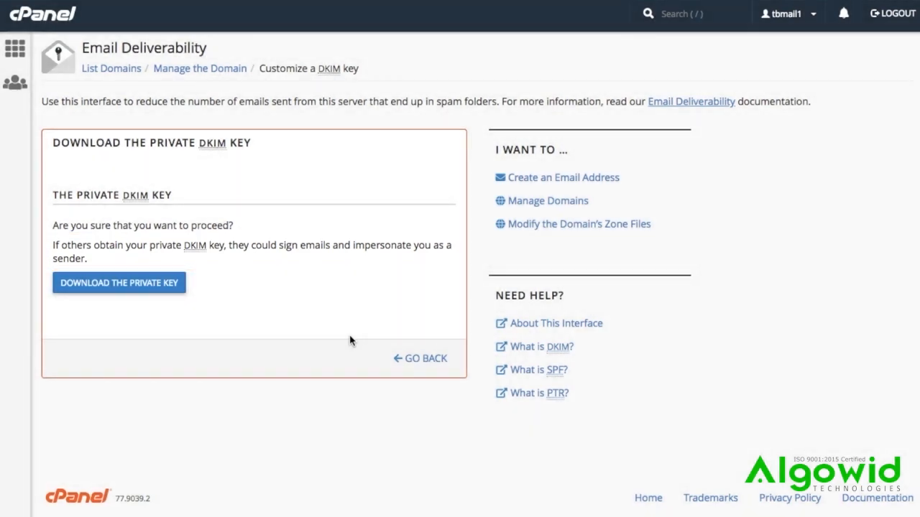
left_click(412, 360)
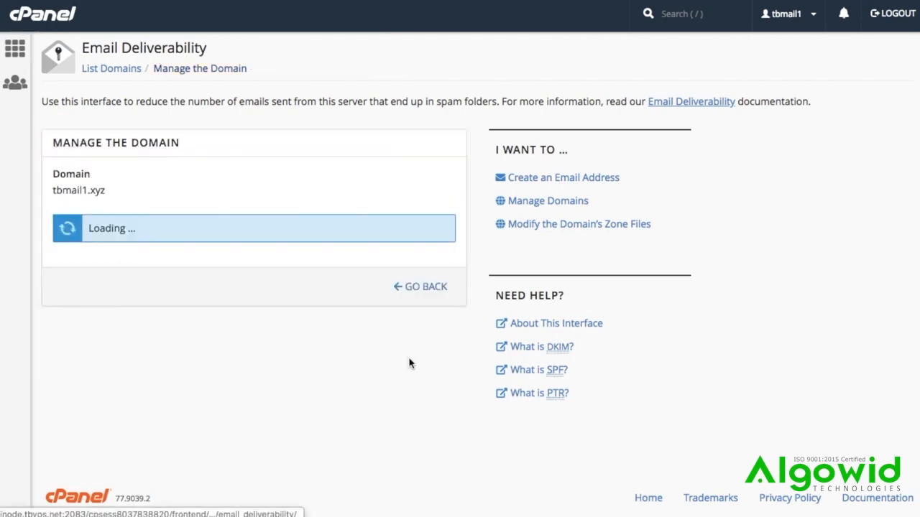
Step: Start installing the suggested DKIM record for tbmail1.xyz and cancel at the confirmation
left_click_drag(917, 232, 911, 299)
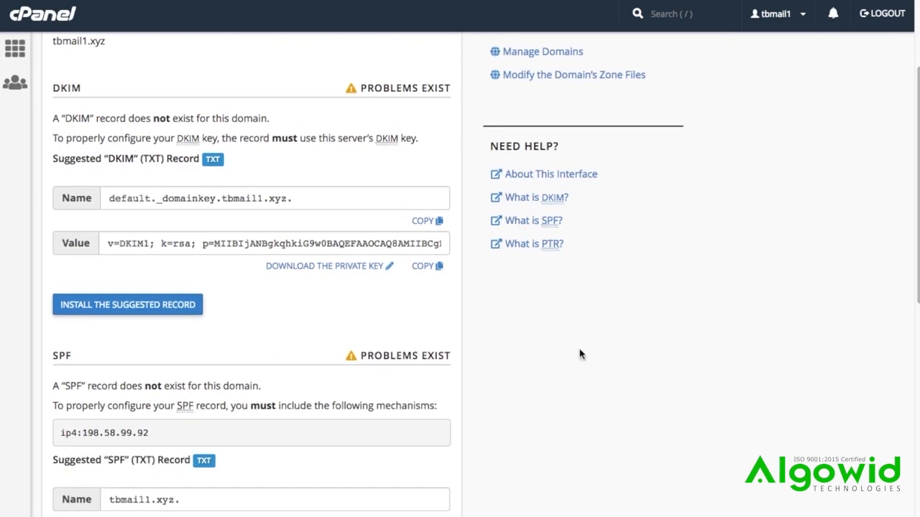
left_click(150, 316)
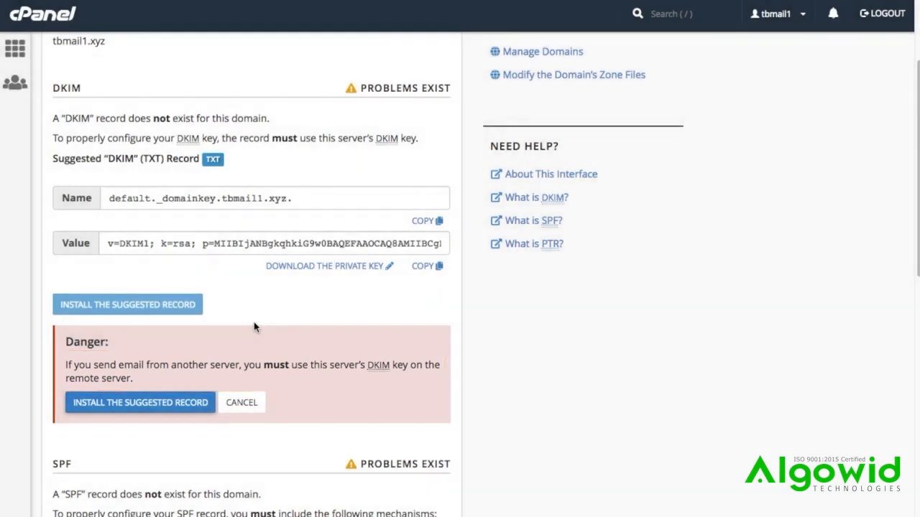
left_click(242, 403)
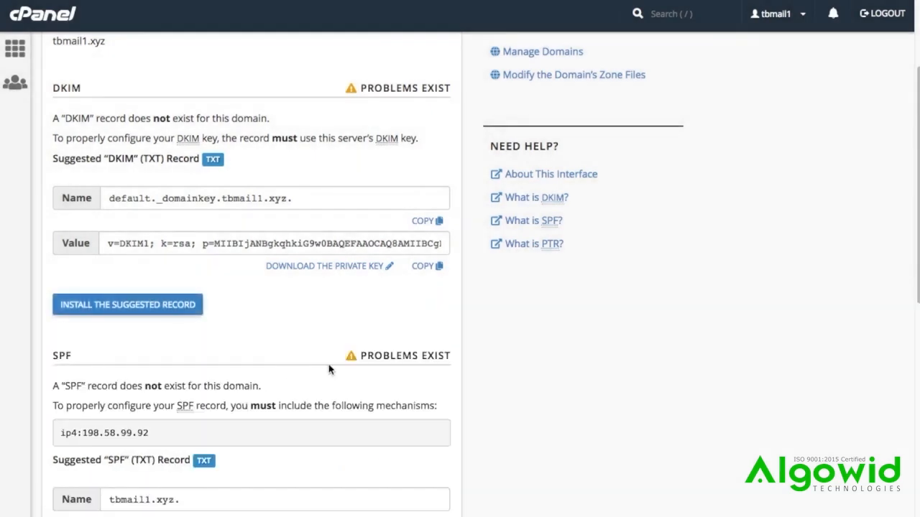
Step: Customize the suggested SPF record for tbmail1.xyz by adding mail.example.com as an additional host (+a)
scroll(898, 246, "down", 5)
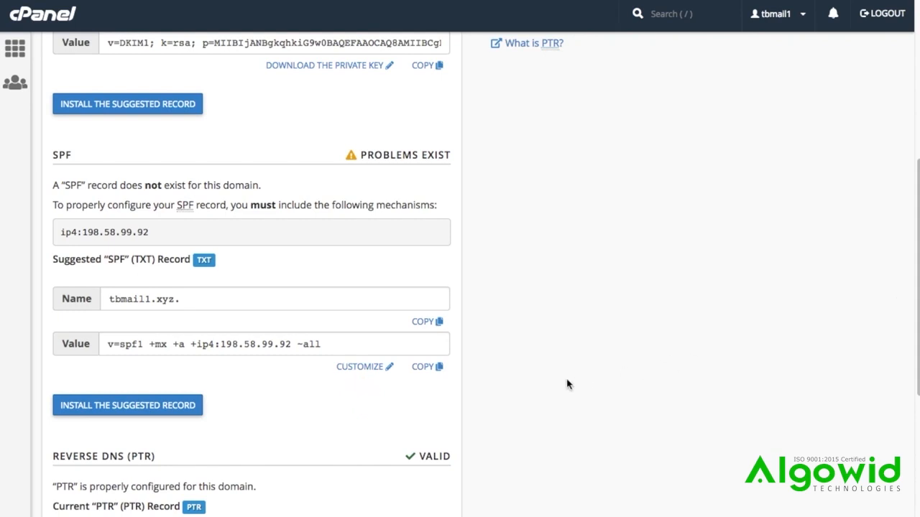
left_click(363, 367)
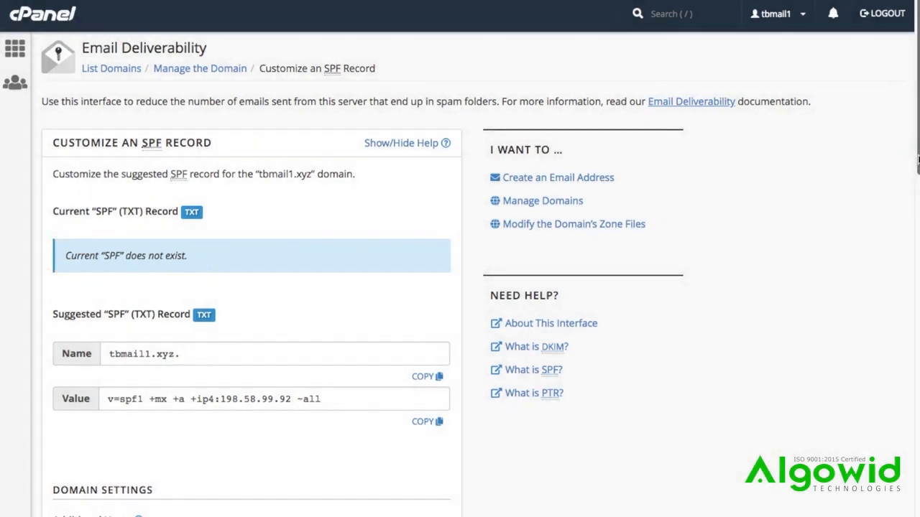
scroll(893, 260, "down", 5)
scroll(891, 270, "down", 1)
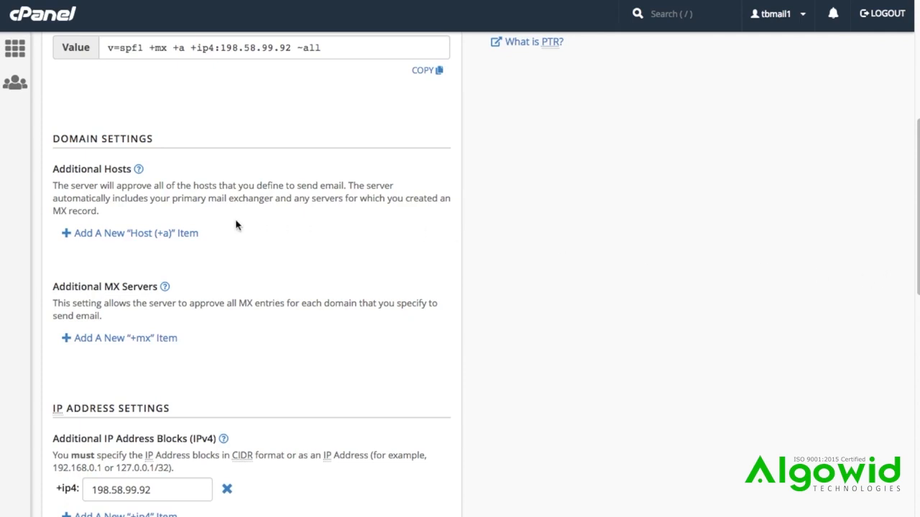
left_click(197, 234)
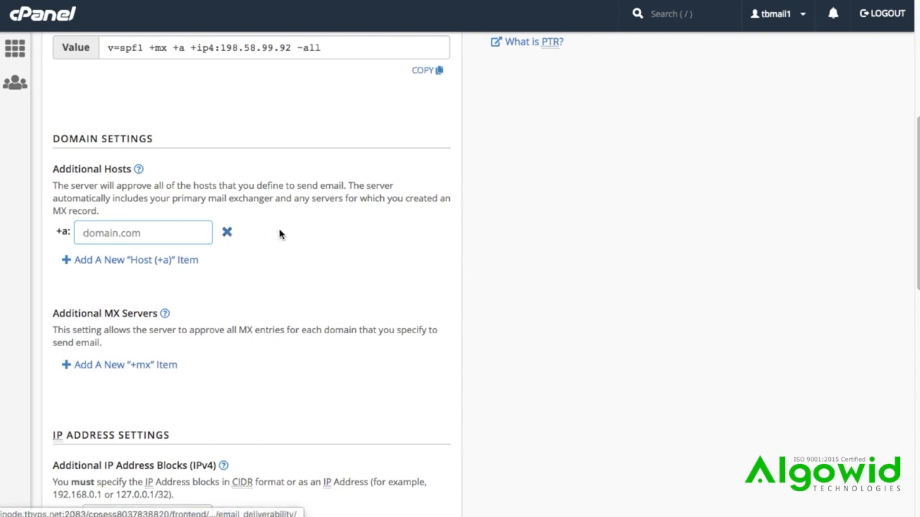
type("mail.")
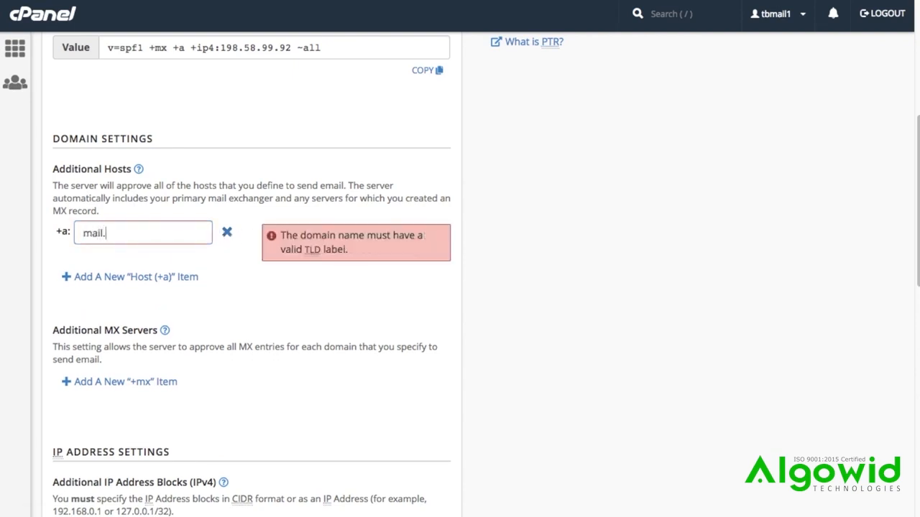
type("example.com")
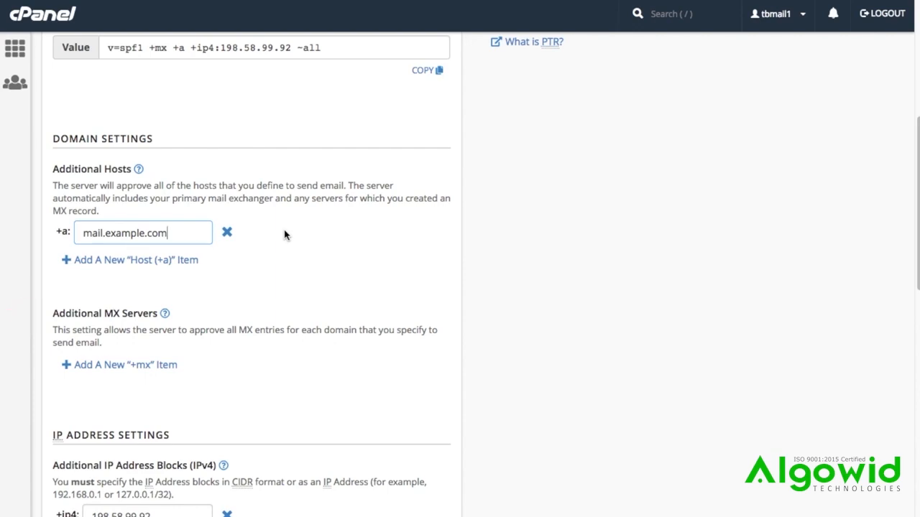
Step: Add example.com as an additional MX server and 10.0.0.1 as an additional IPv4 address to the SPF record
left_click(166, 365)
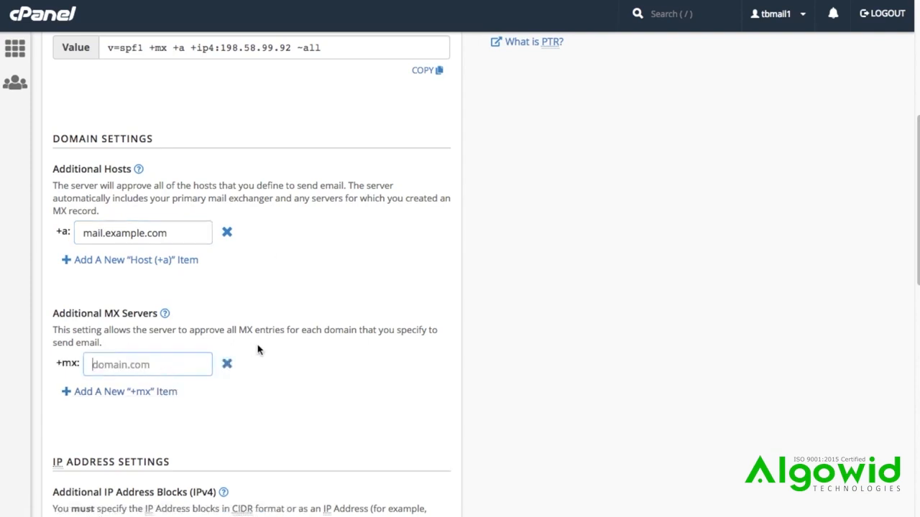
type("example.com")
left_click_drag(913, 264, 907, 377)
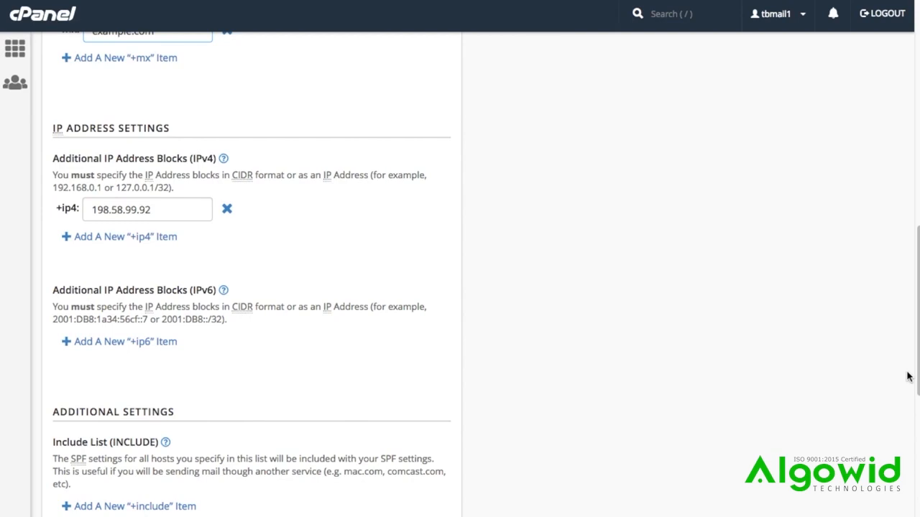
left_click(176, 239)
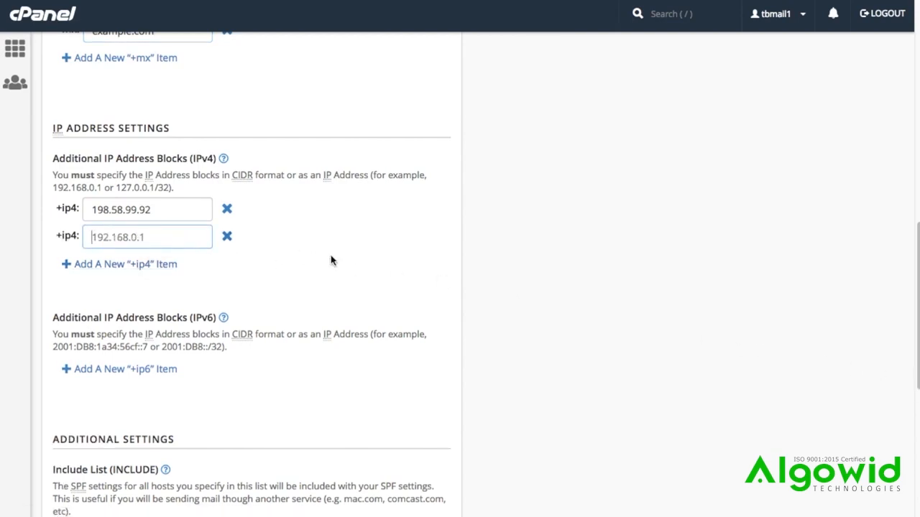
type("10.0.0.1")
Step: Add google.com to the SPF include list and install the customized SPF record
left_click_drag(914, 285, 908, 392)
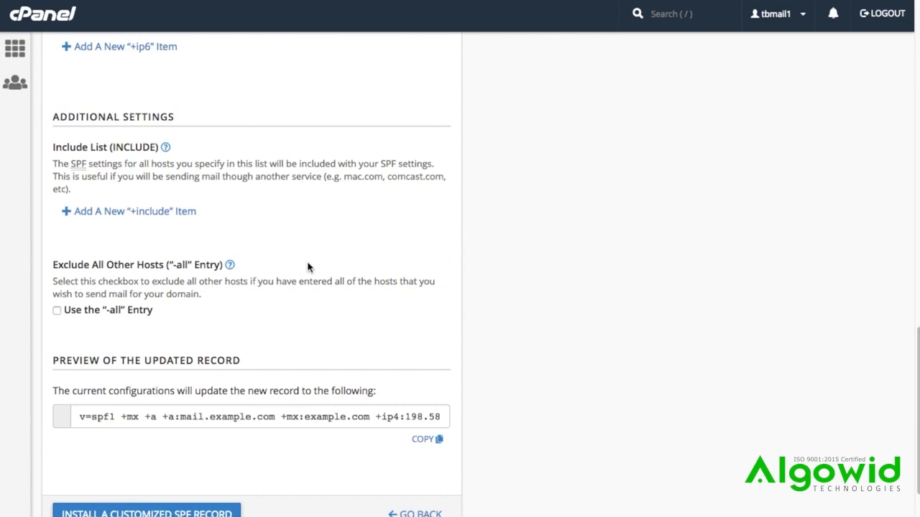
left_click(133, 211)
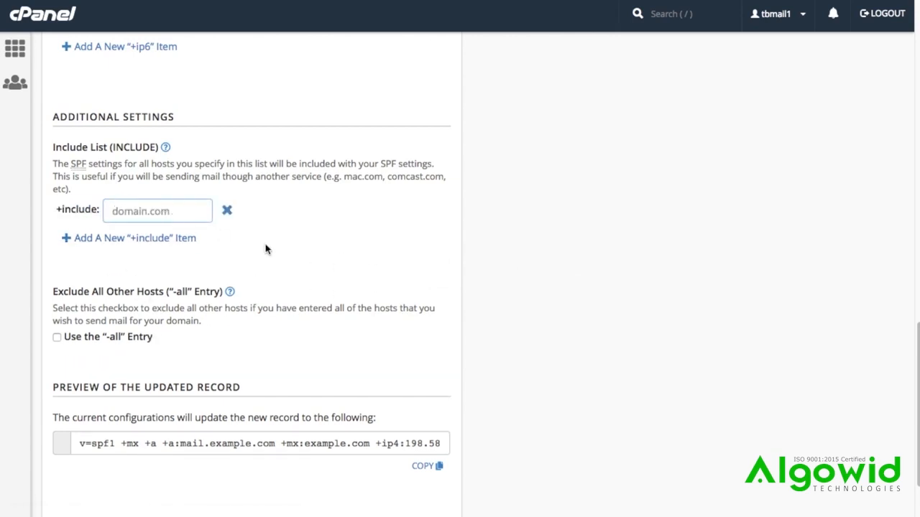
type("google.com")
scroll(845, 385, "down", 3)
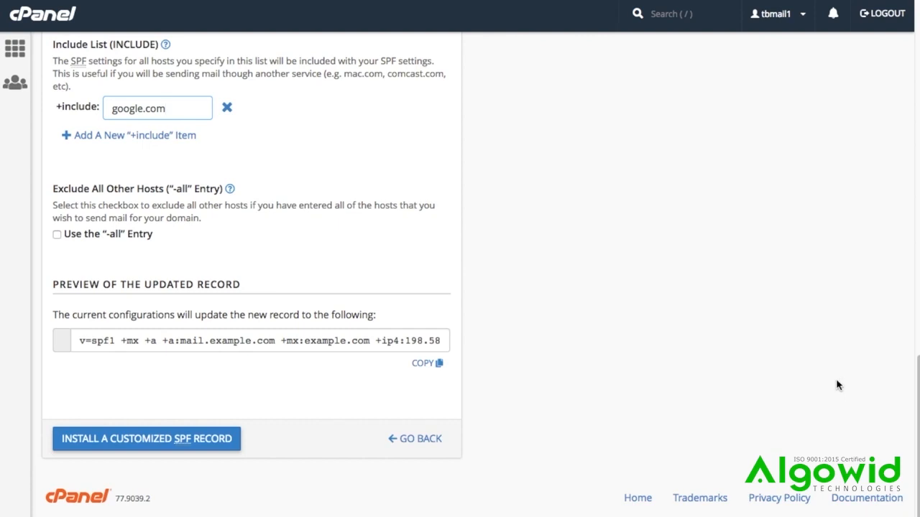
left_click(193, 441)
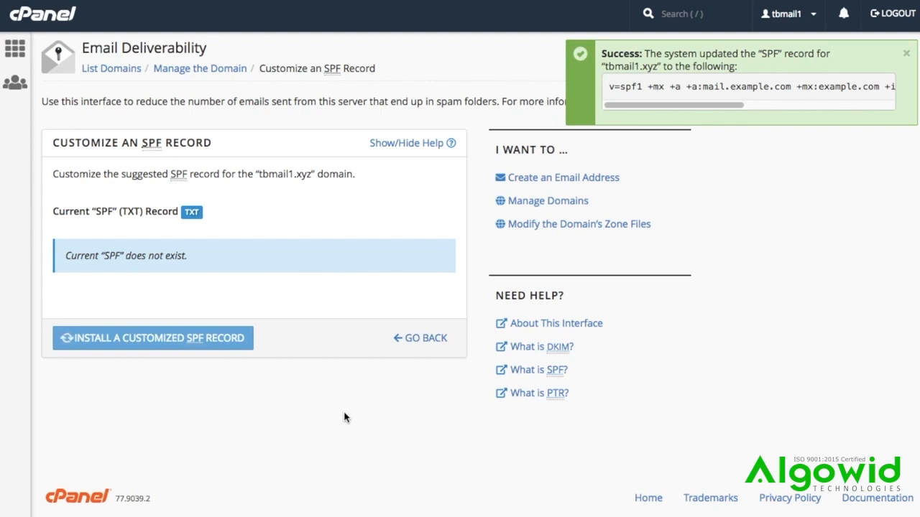
Step: Return to the tbmail1.xyz management page, review its SPF and PTR records, and go back to the domain list
left_click(424, 340)
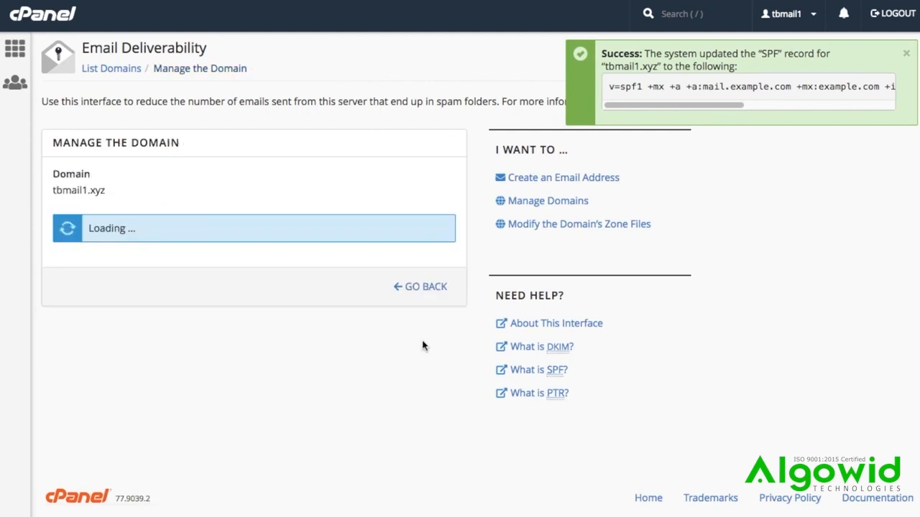
left_click_drag(917, 243, 911, 507)
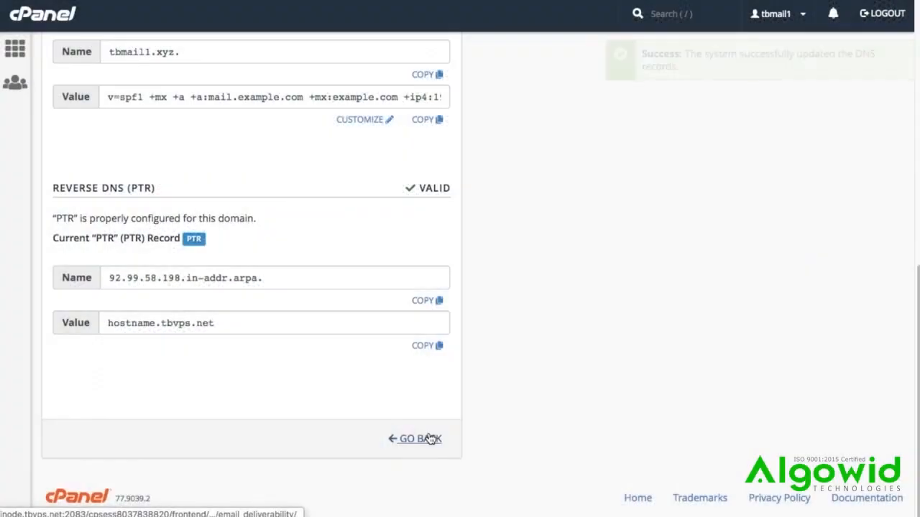
left_click(431, 436)
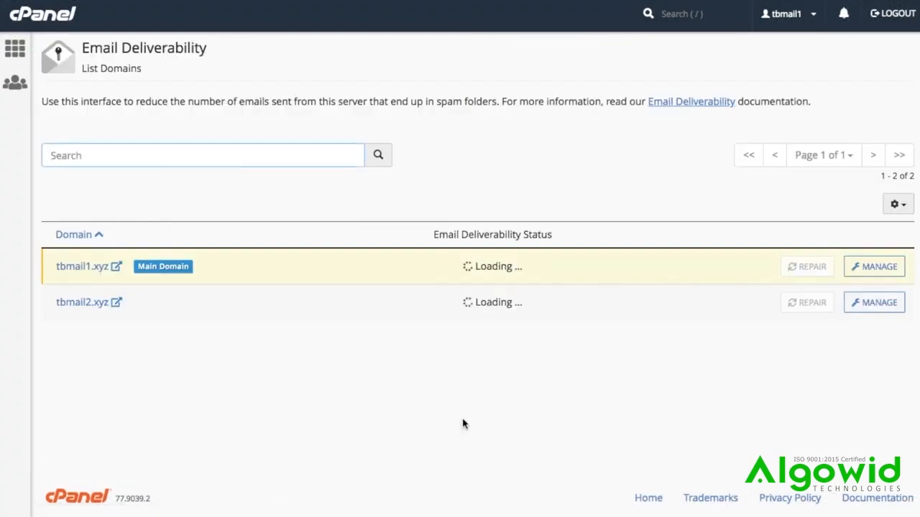